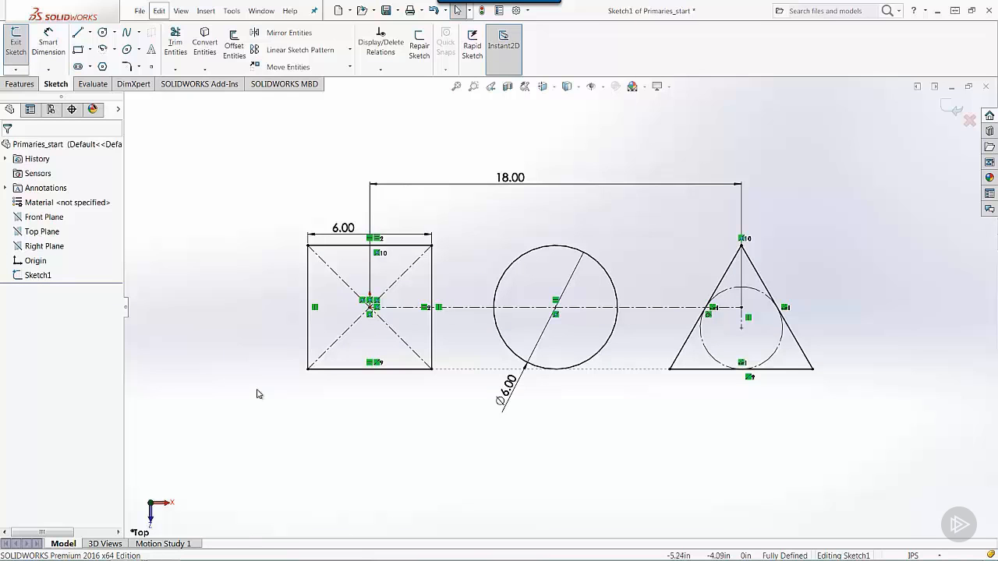
click(103, 67)
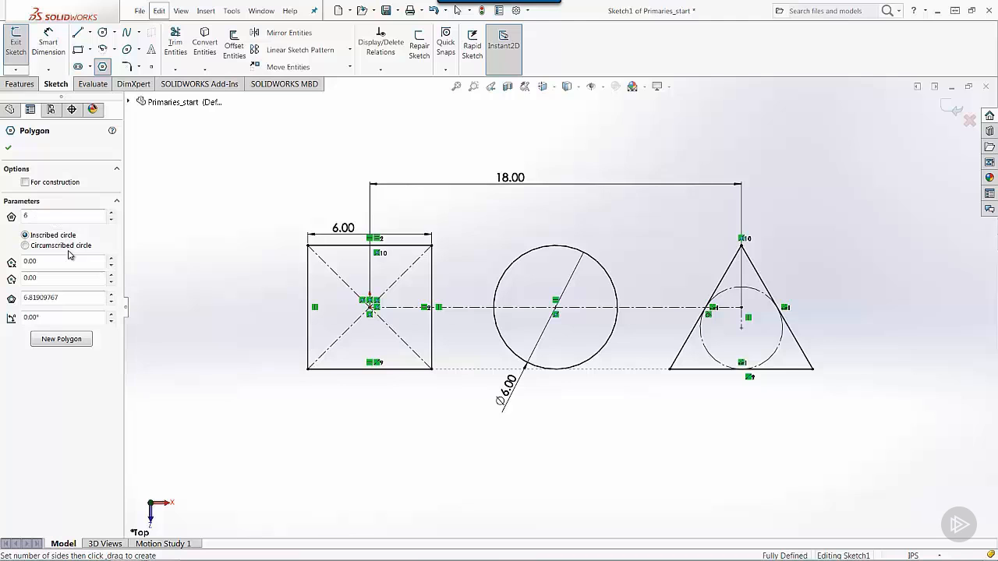
click(7, 151)
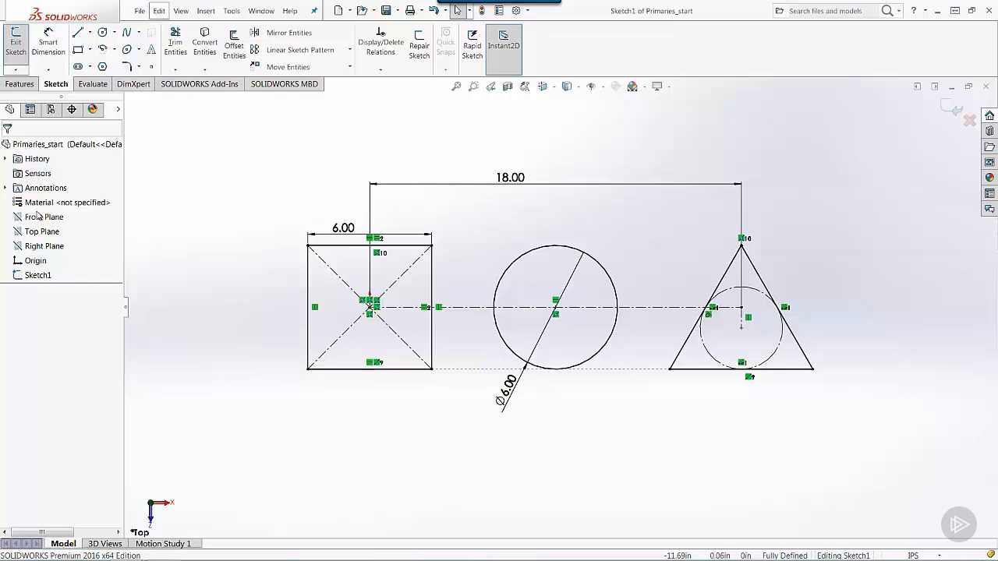
Extrude the square, circle and triangle profiles together as a blind boss with a depth of 6 in
click(20, 84)
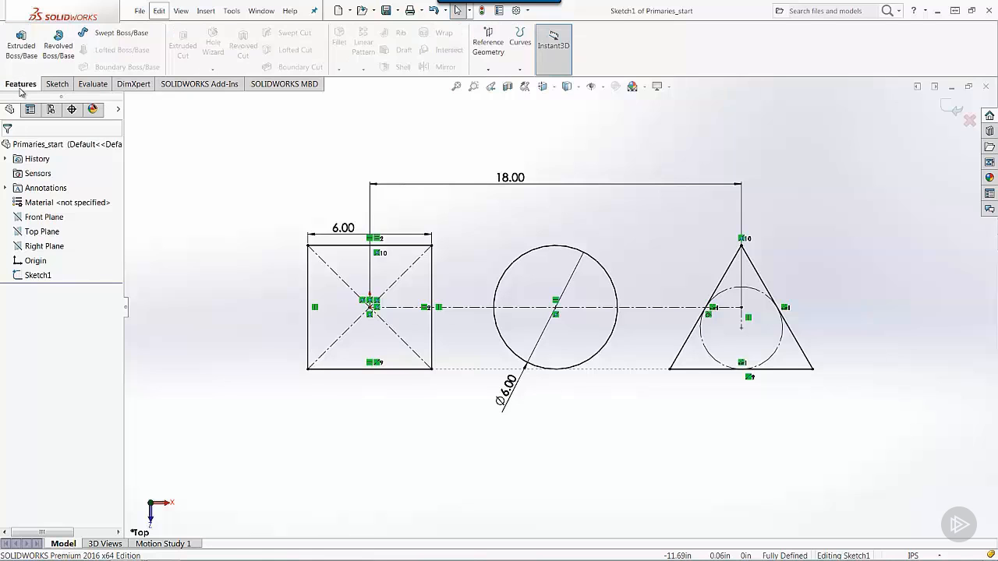
click(21, 43)
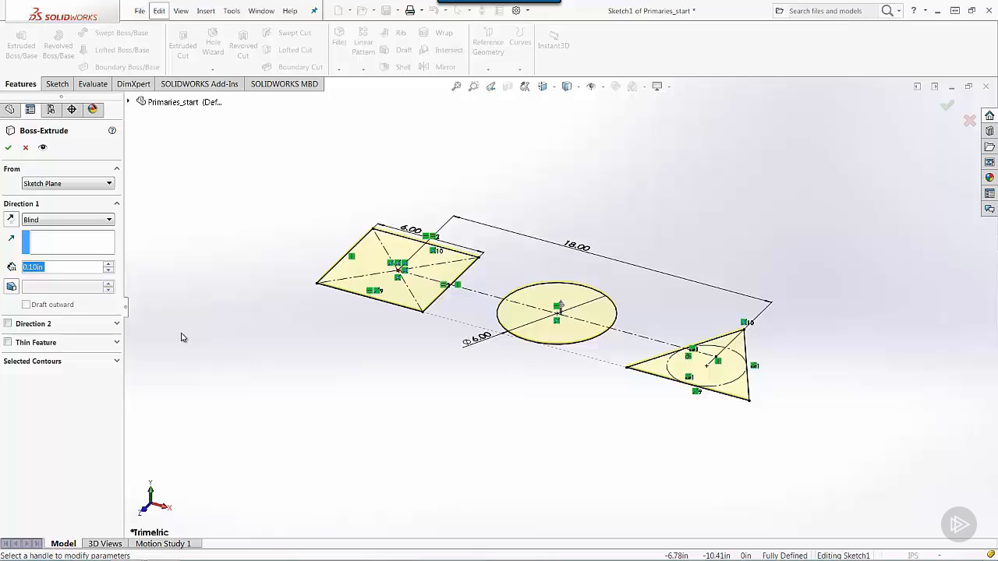
text(6)
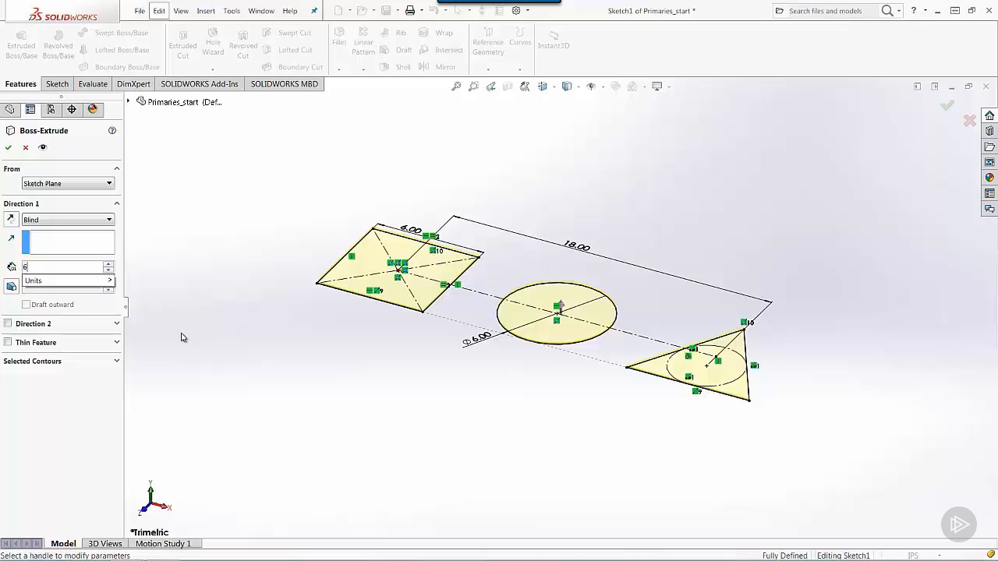
key(Return)
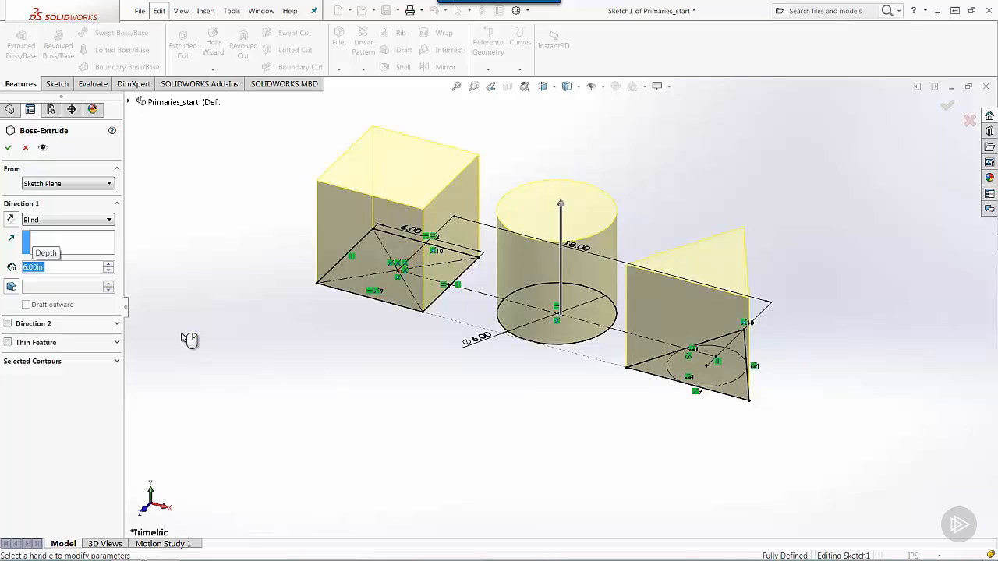
Add an inward draft to the extrusion, try 15°, set it to 30° and accept the feature
click(12, 287)
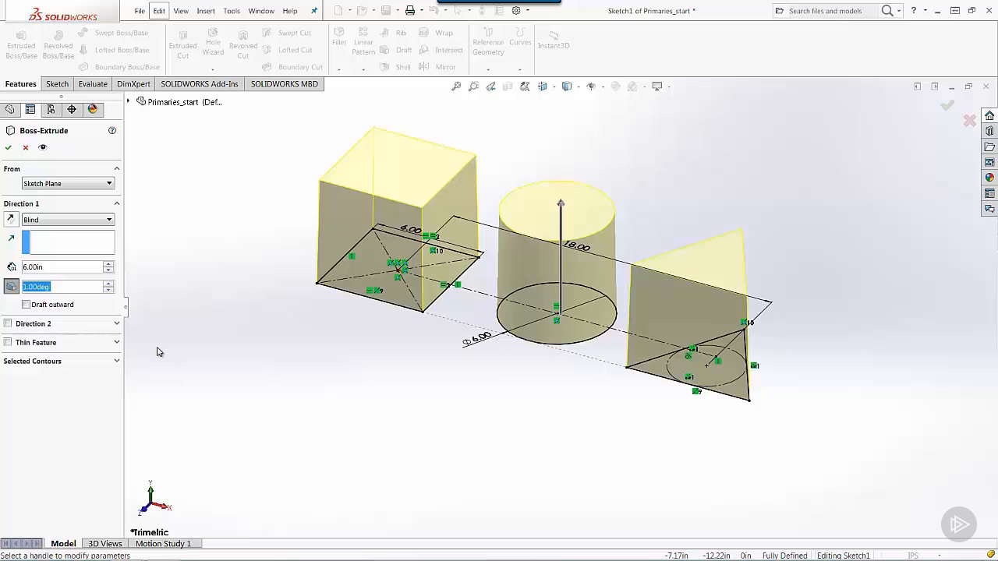
key(ctrl+1)
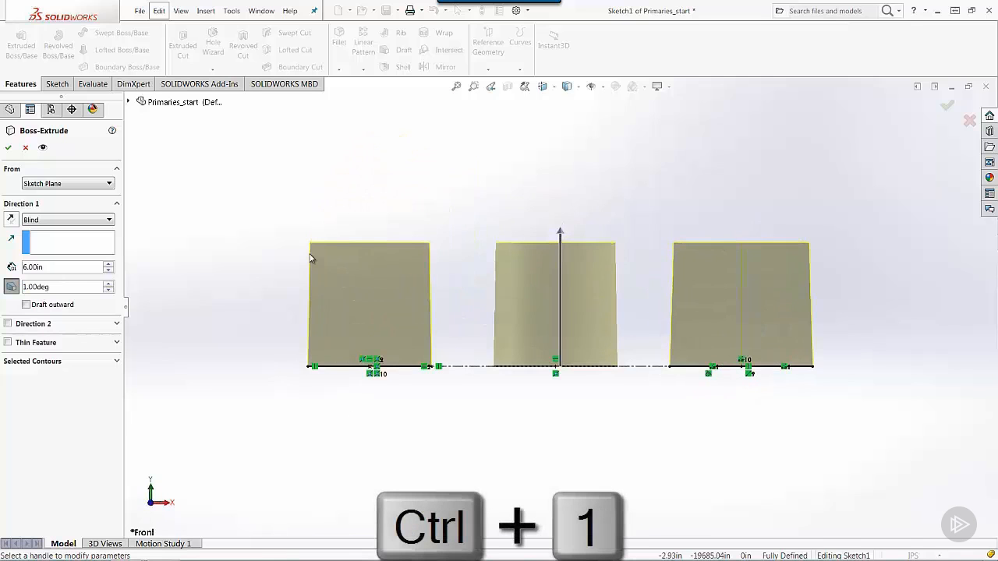
click(45, 289)
text(15)
key(Return)
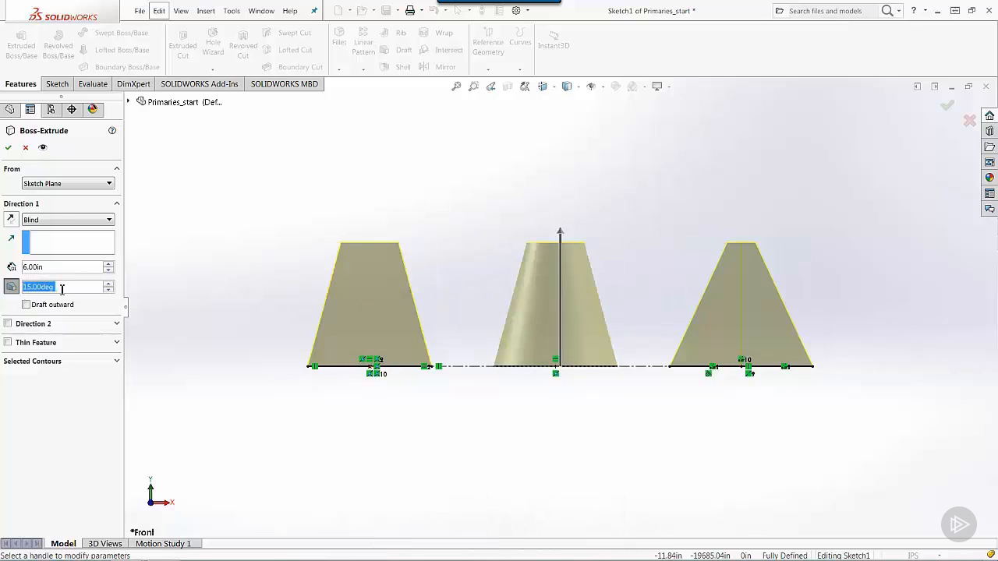
text(30)
key(Return)
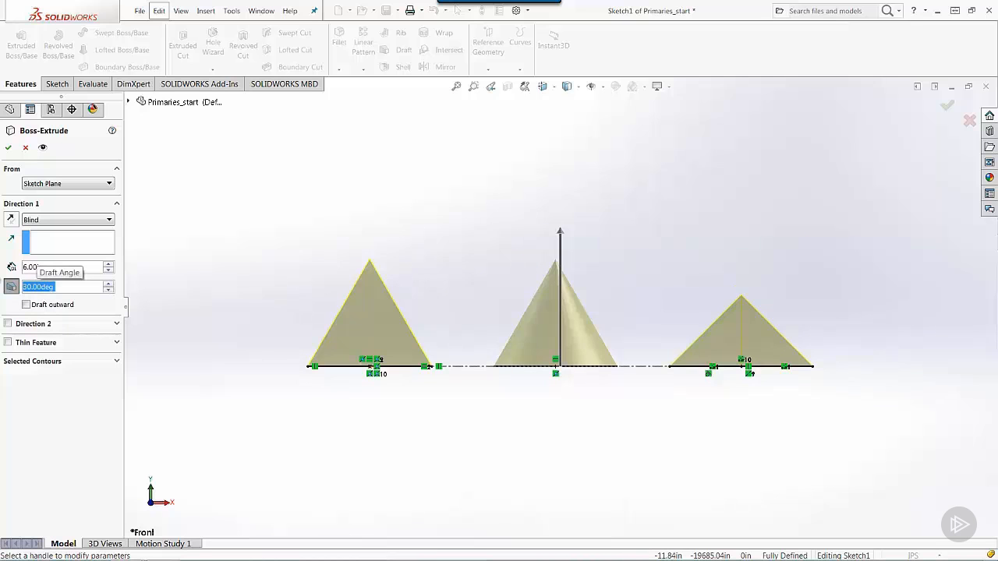
mouse_move(290, 243)
middle_down()
mouse_move(263, 265)
mouse_move(263, 344)
middle_up()
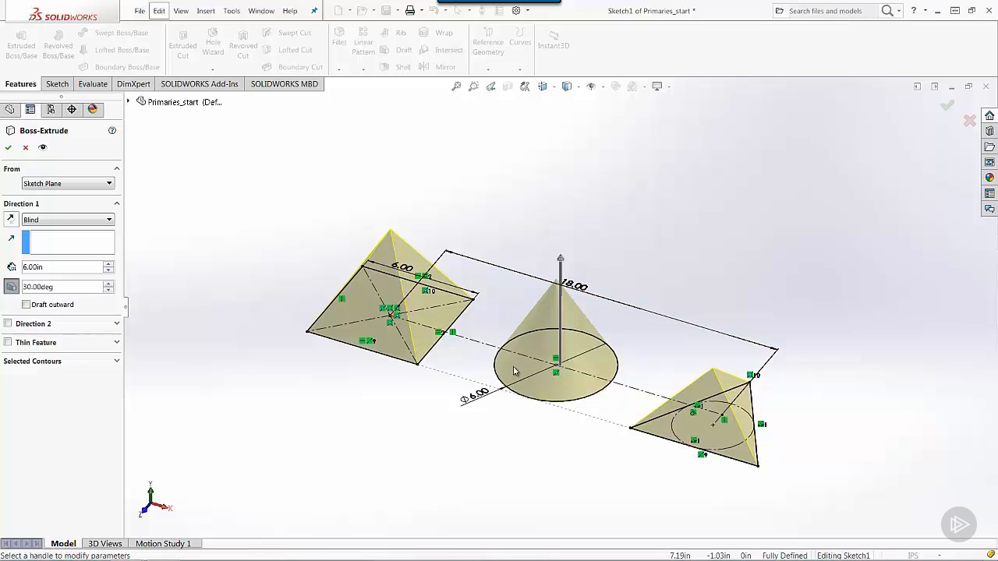
click(7, 147)
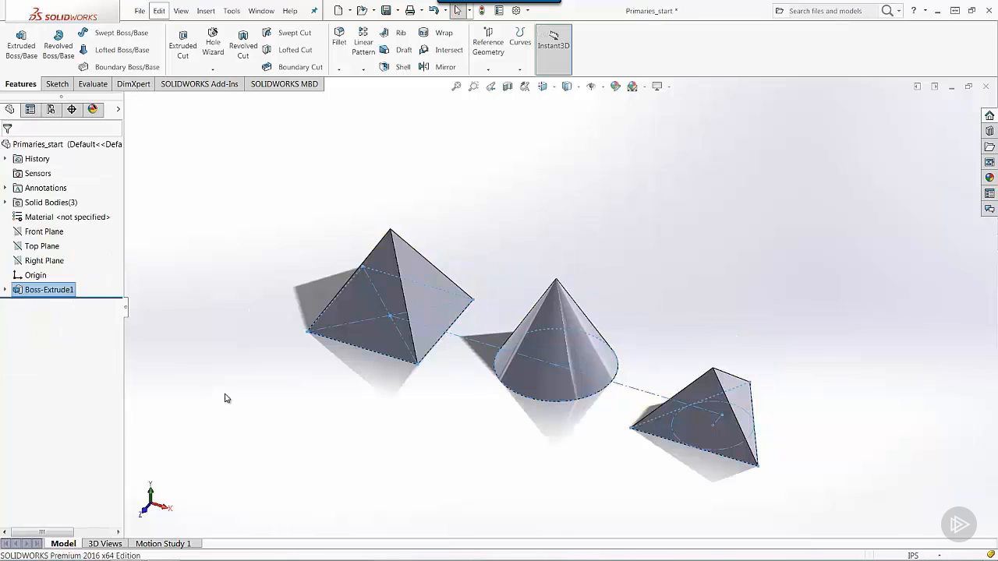
click(224, 398)
middle_drag(270, 196, 281, 152)
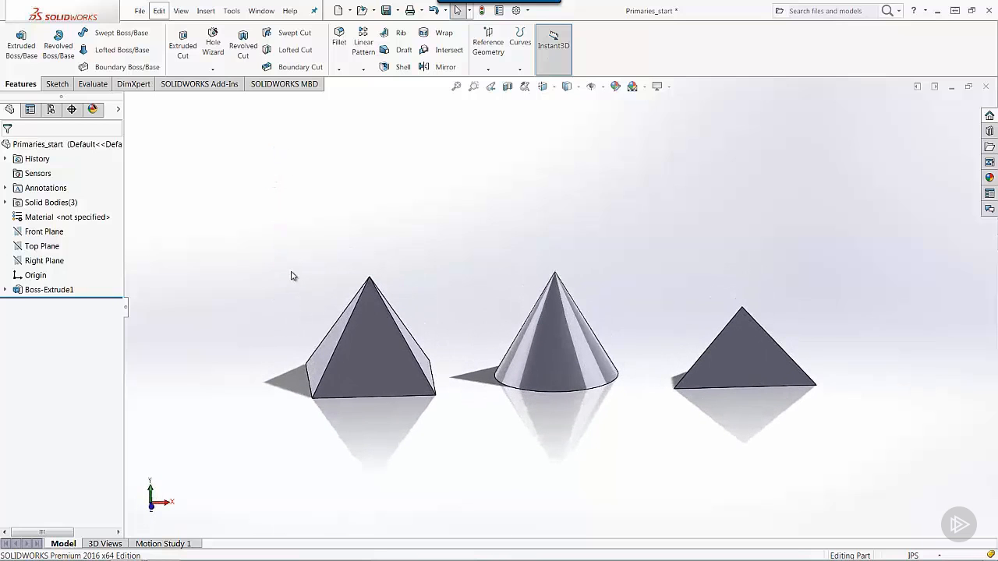
Toggle Instant3D off and on while selecting the extruded feature to compare how its dimensions display
click(69, 291)
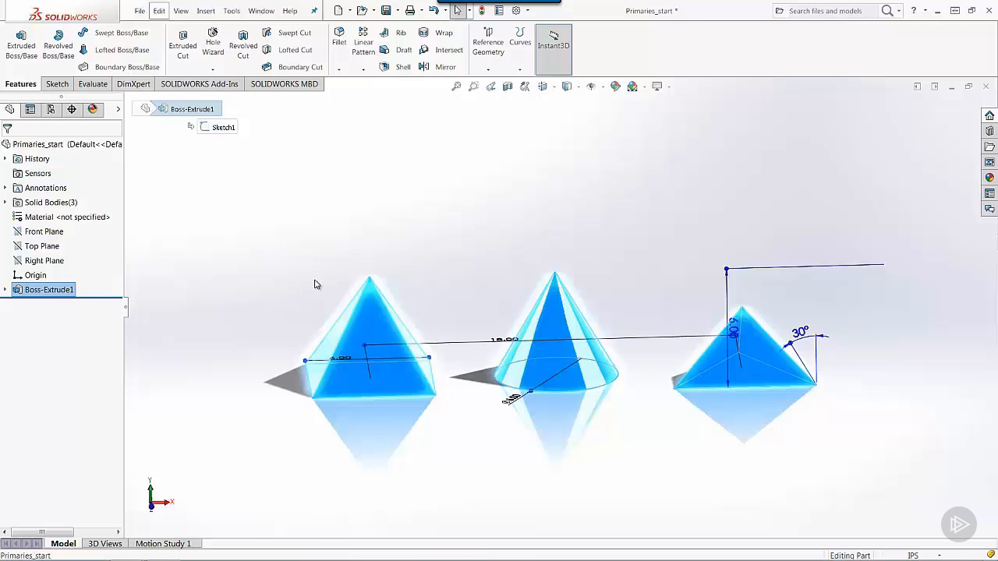
click(564, 67)
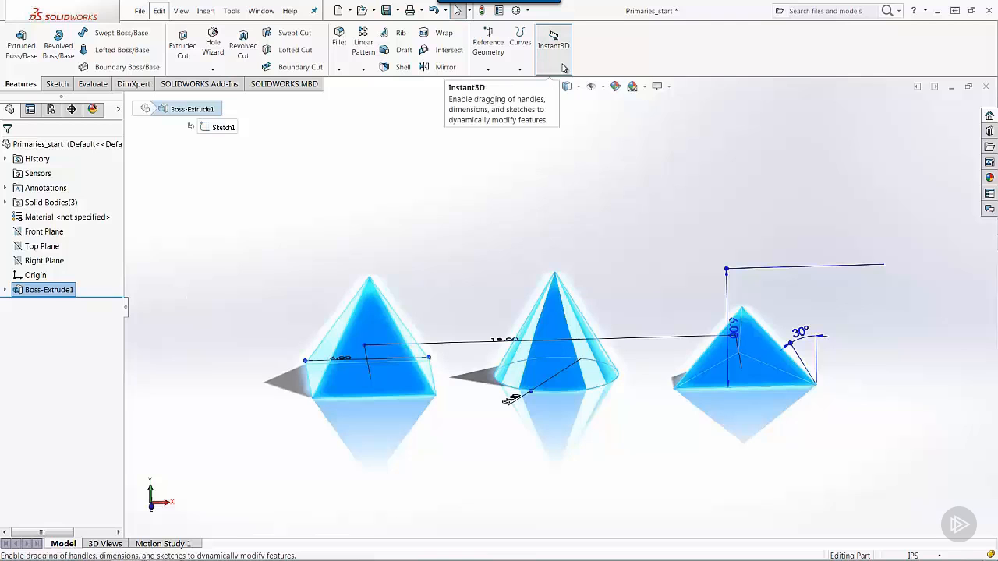
click(573, 112)
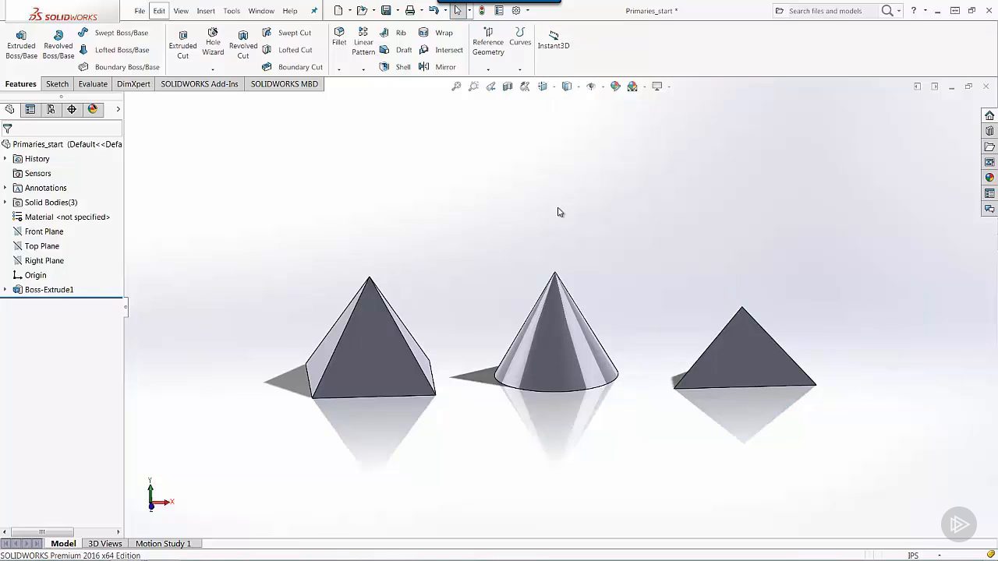
click(56, 293)
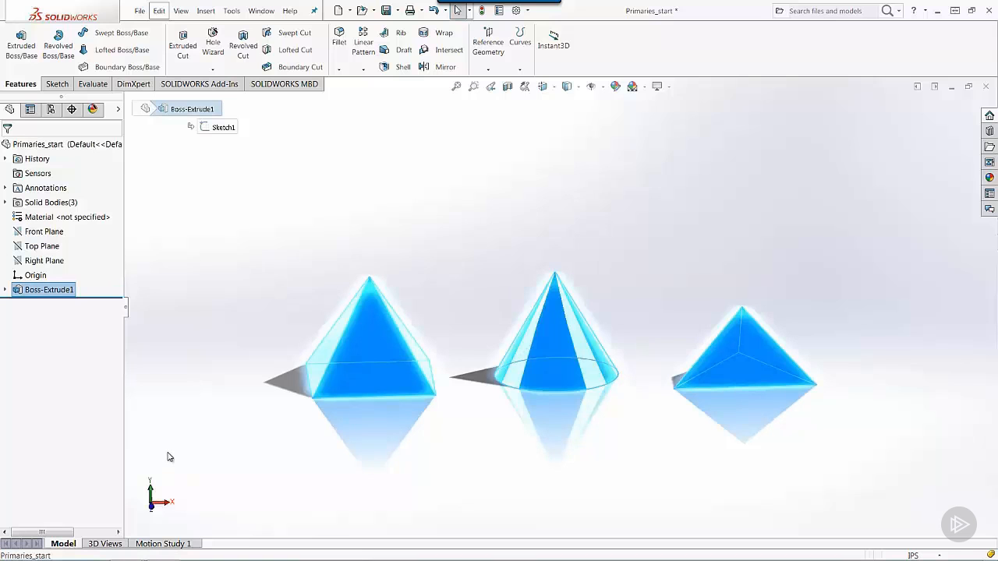
click(222, 404)
click(558, 58)
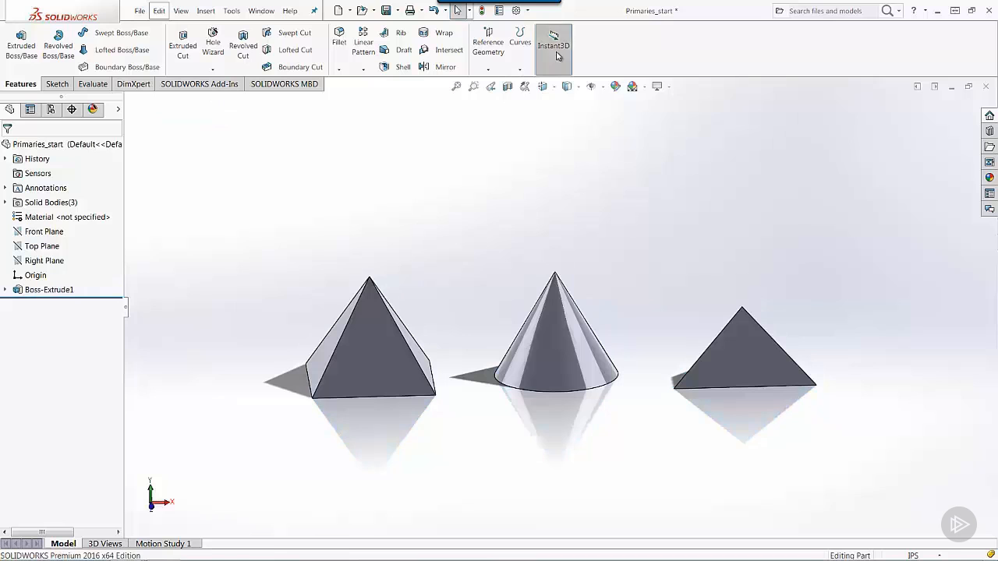
click(57, 291)
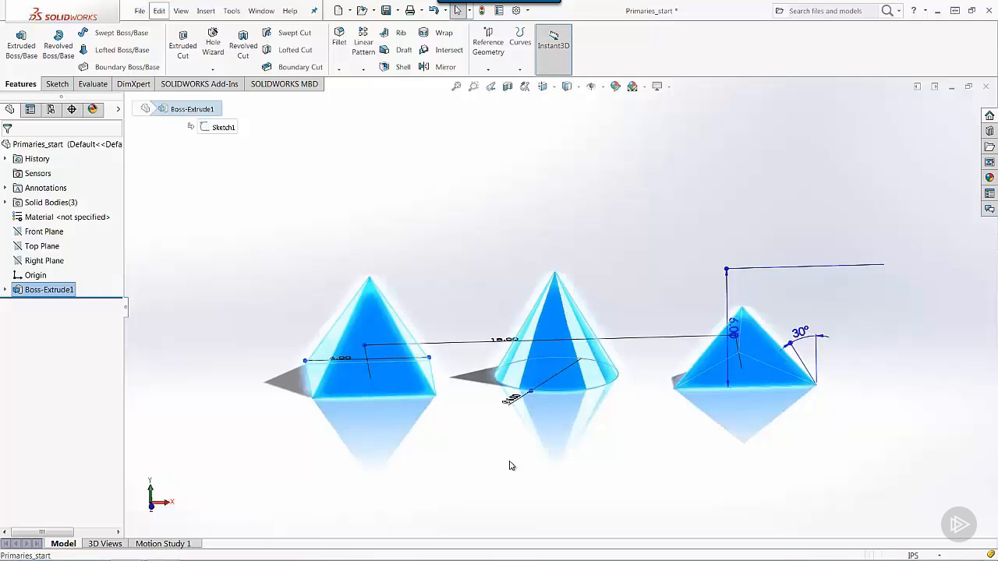
Examine the selected extrusion's spacing and draft-angle dimension handles on the model, and clear the selection
middle_drag(625, 244, 624, 310)
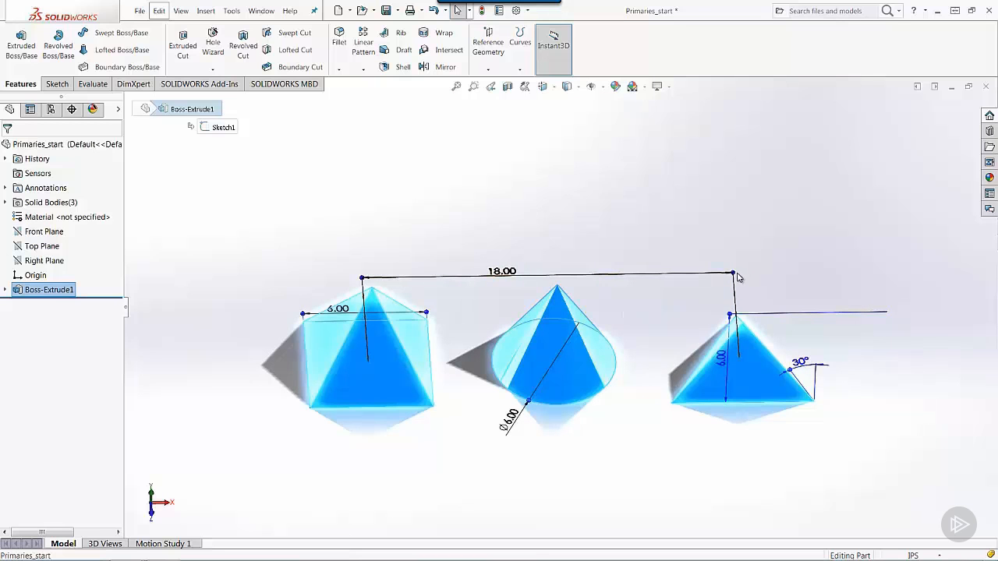
mouse_move(737, 276)
mouse_down()
mouse_move(871, 290)
mouse_move(740, 285)
mouse_move(795, 275)
mouse_move(738, 302)
mouse_move(701, 301)
mouse_move(842, 296)
mouse_move(825, 293)
mouse_move(824, 261)
mouse_move(733, 262)
mouse_up()
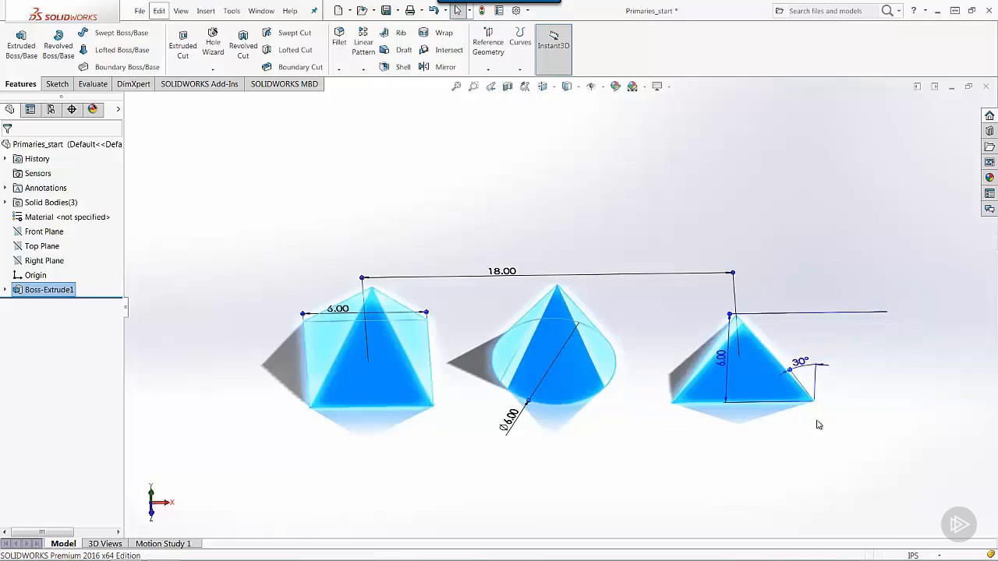
drag(790, 370, 815, 364)
drag(795, 358, 789, 363)
click(635, 450)
middle_drag(597, 453, 580, 437)
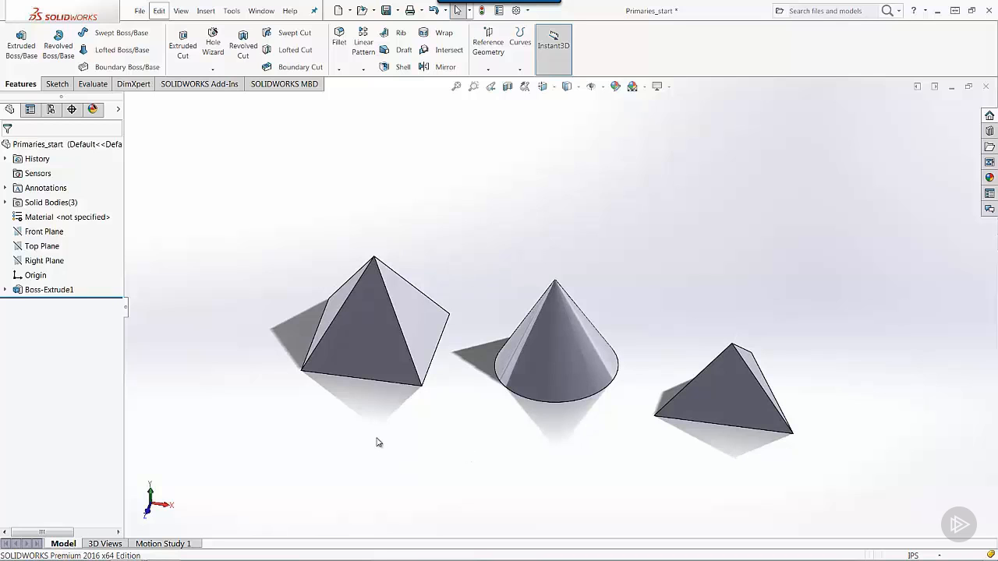
Switch to the Primaries part and inspect the dimensions of its three extruded features one by one
key(ctrl+Tab)
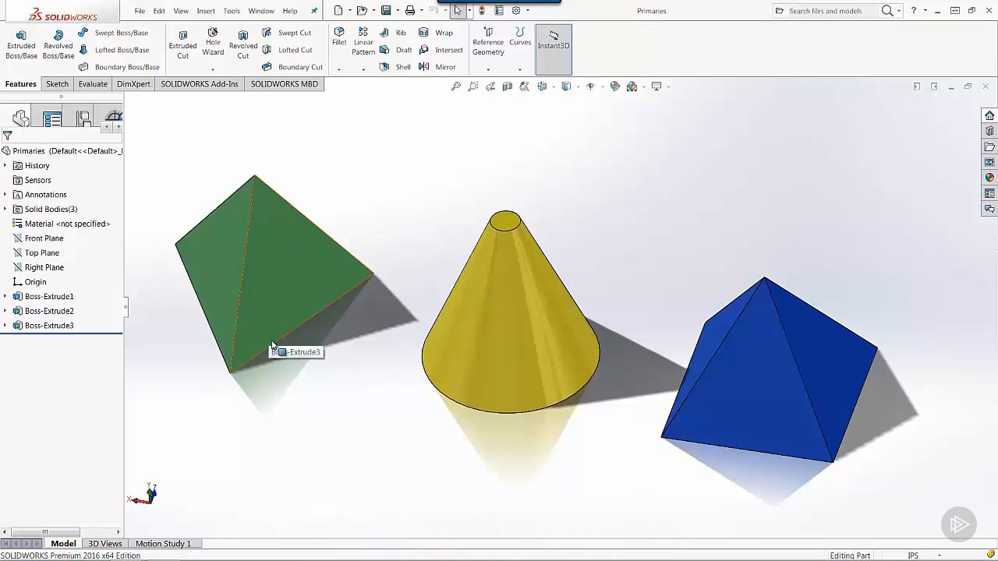
click(67, 298)
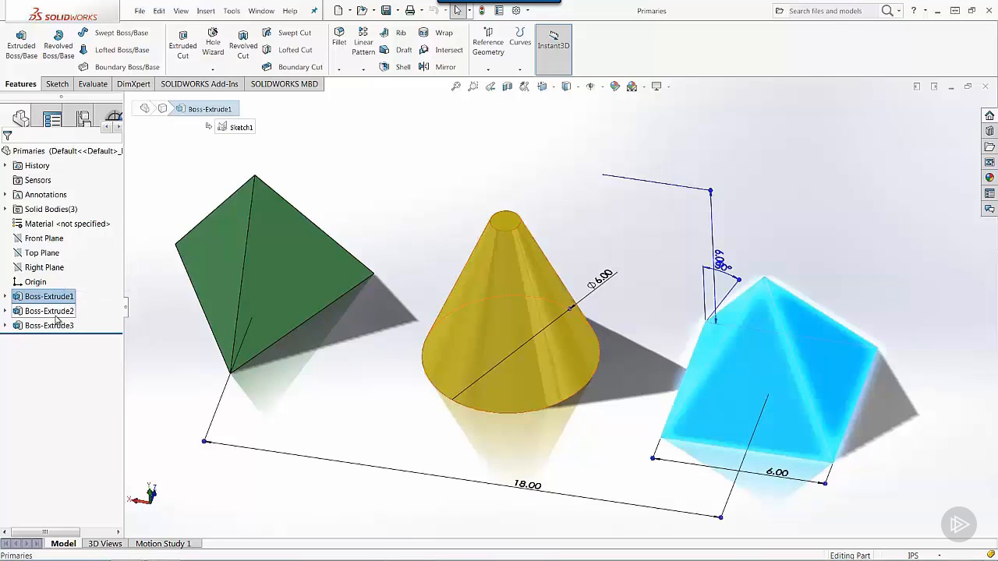
click(54, 313)
click(61, 328)
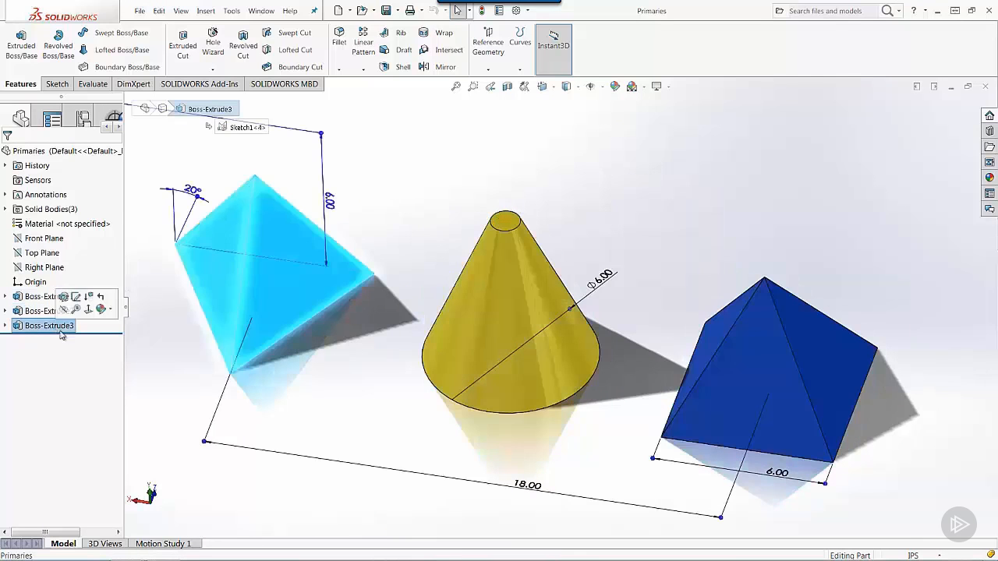
click(329, 481)
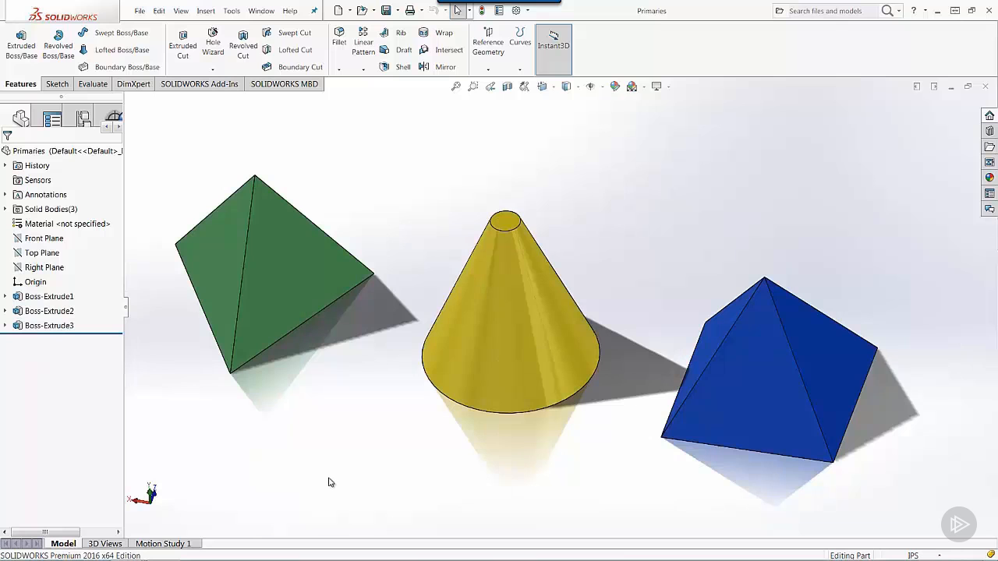
Examine the three coloured solids using the View Selector and the Front, Right and Top standard views
key(ctrl+1)
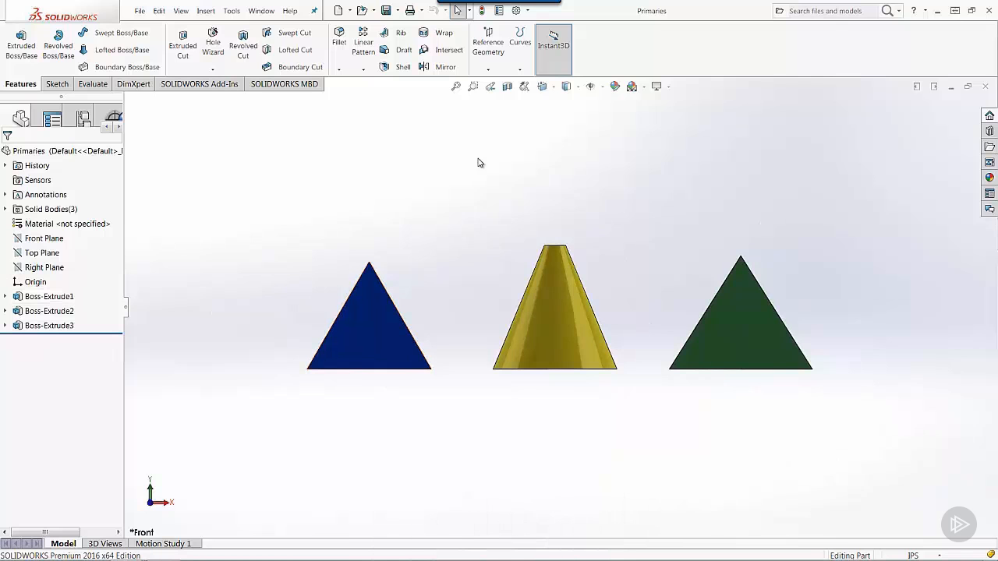
click(578, 91)
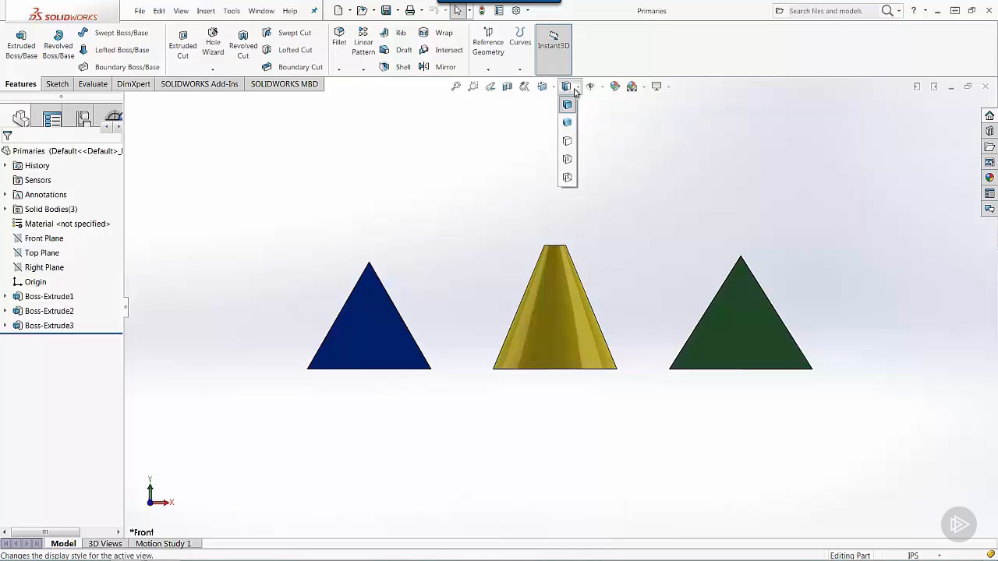
click(552, 88)
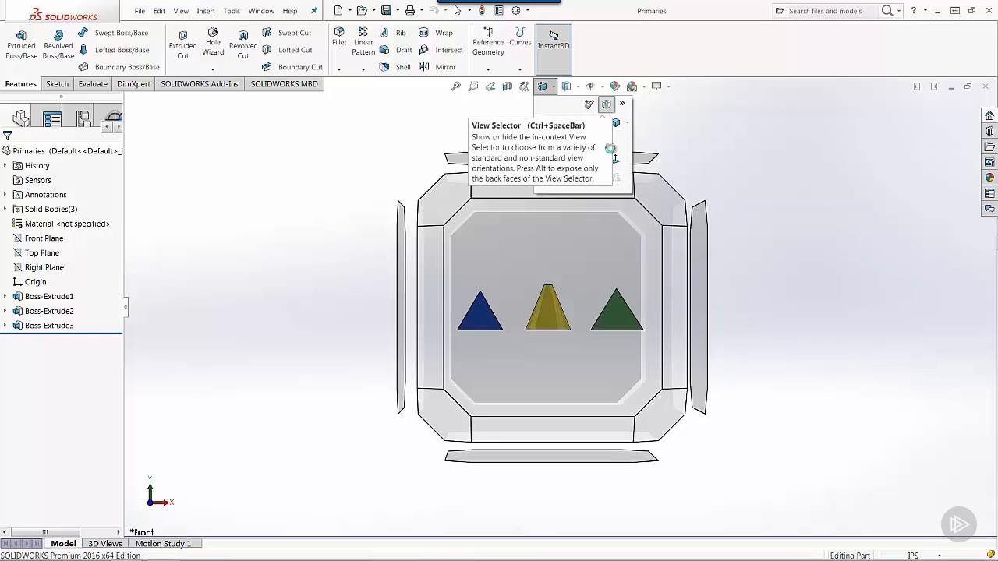
click(607, 106)
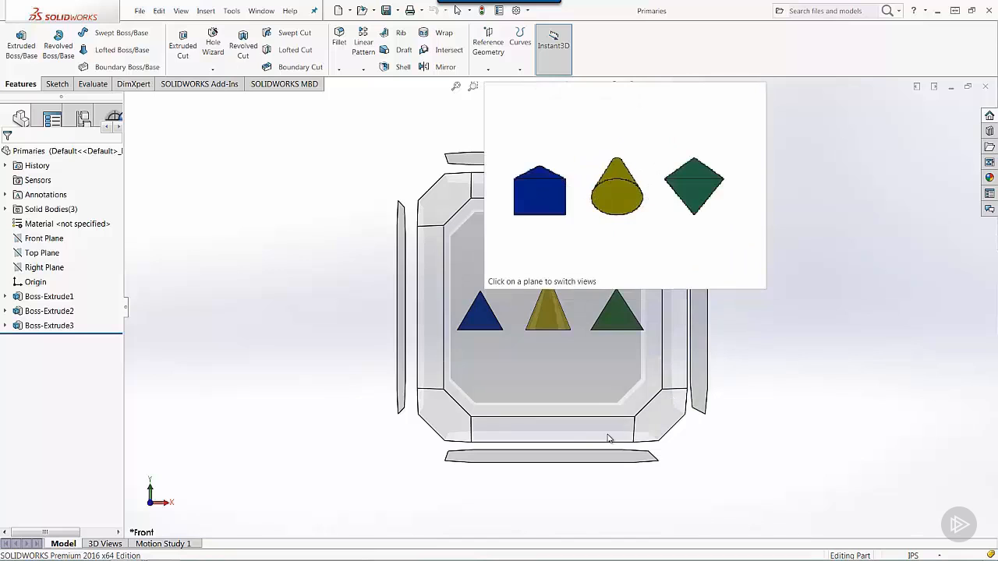
click(824, 331)
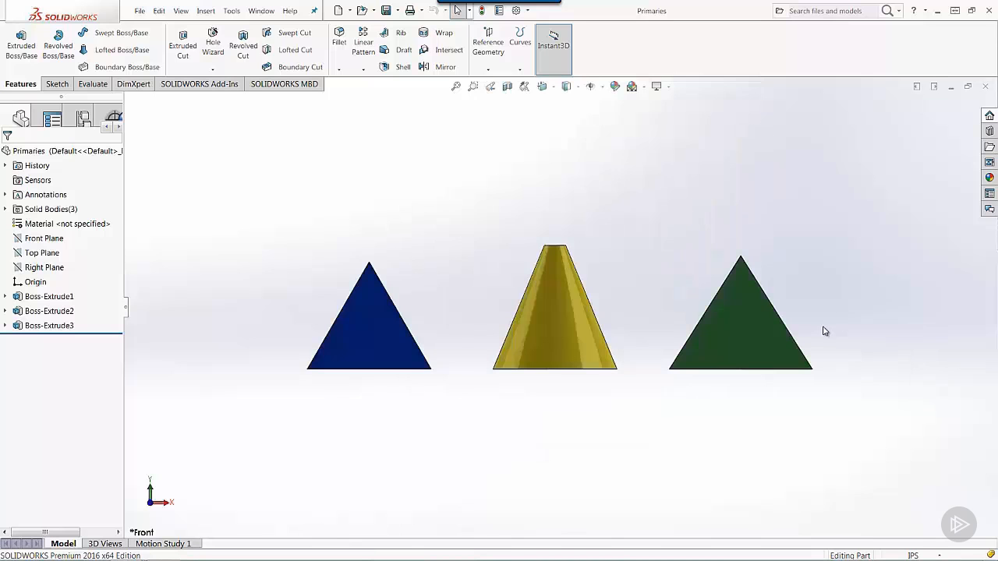
key(ctrl+1)
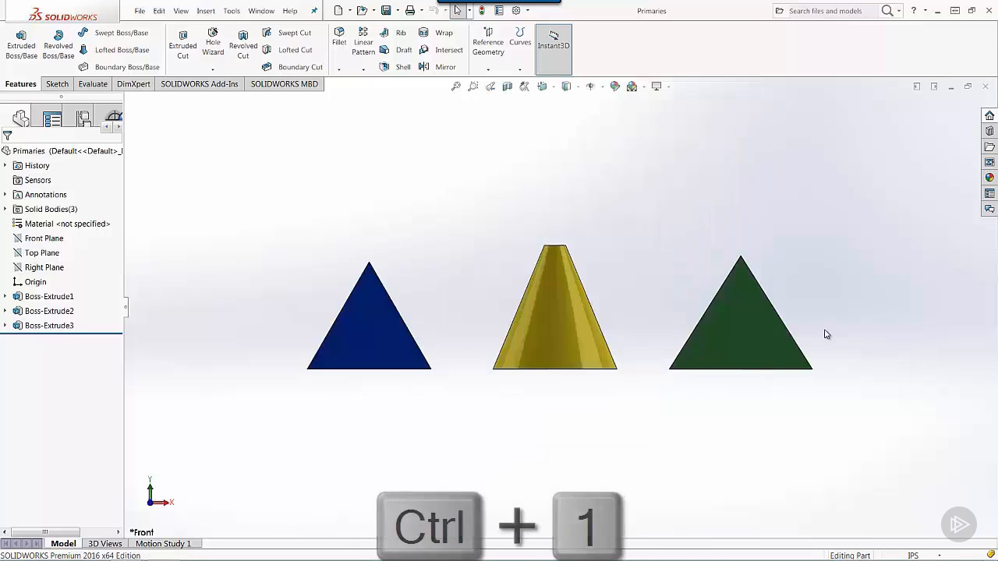
key(ctrl+4)
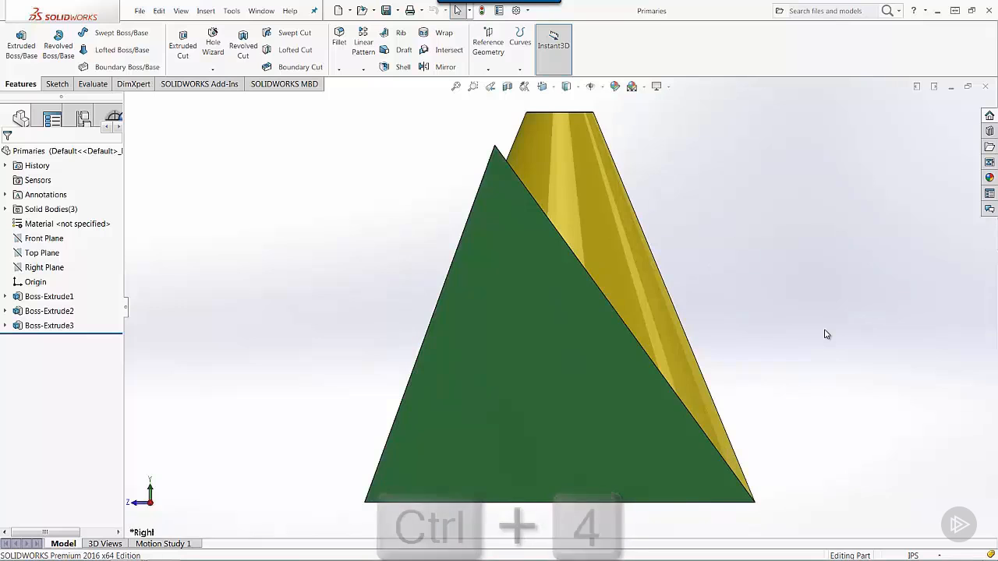
key(ctrl+5)
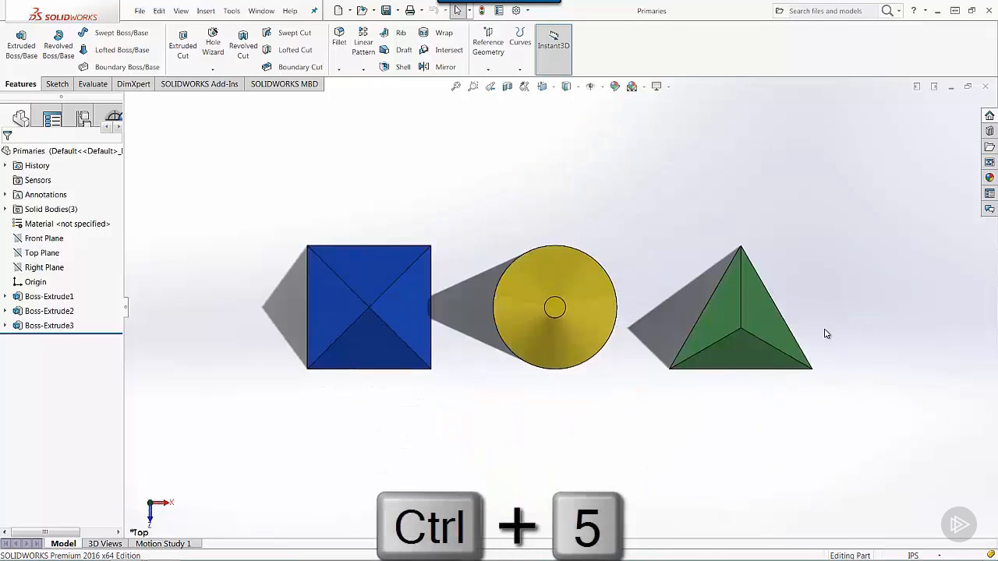
key(ctrl+1)
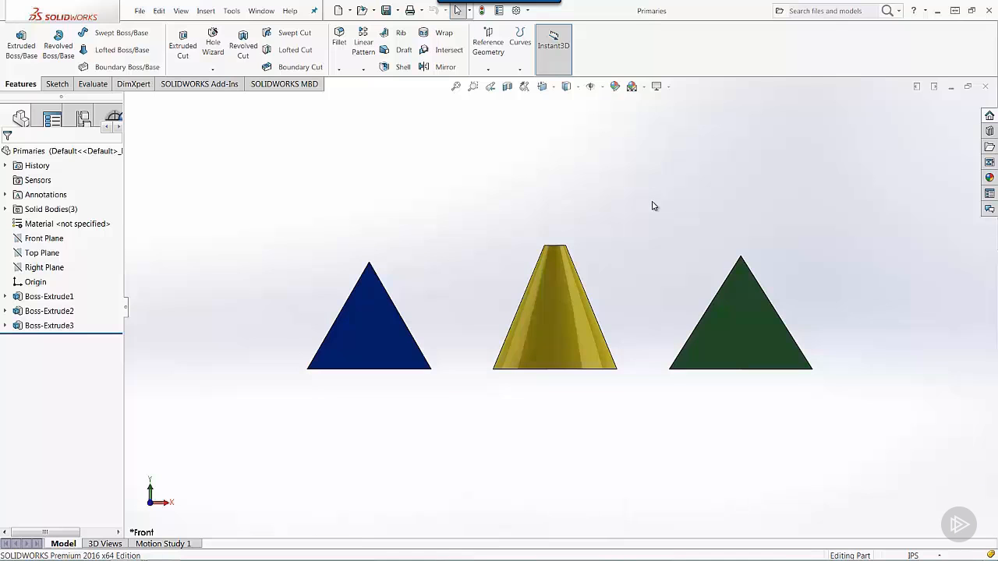
Reposition the blue pyramid's draft angle dimension above its apex and clear the selection
click(46, 300)
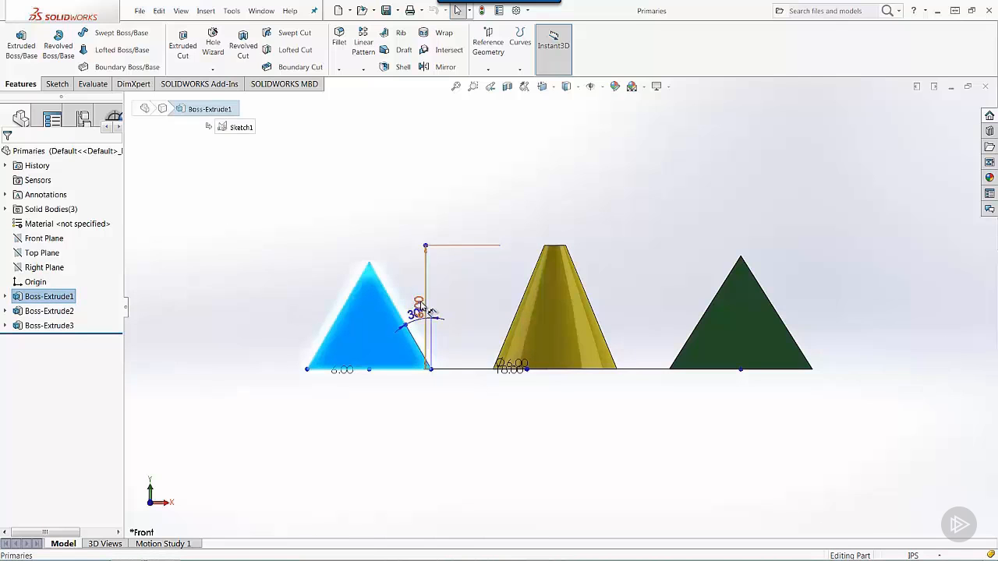
drag(418, 320, 390, 224)
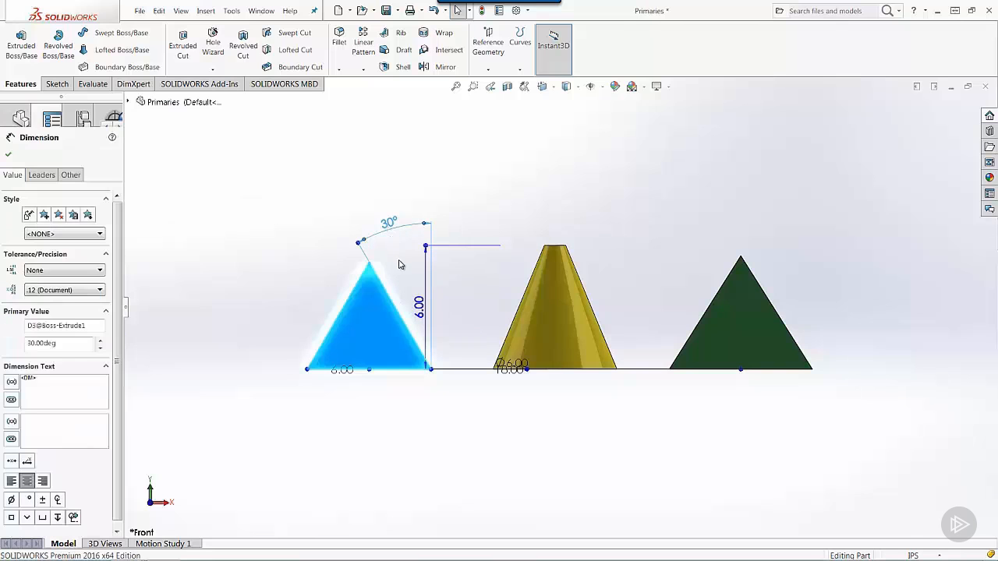
click(398, 266)
click(35, 299)
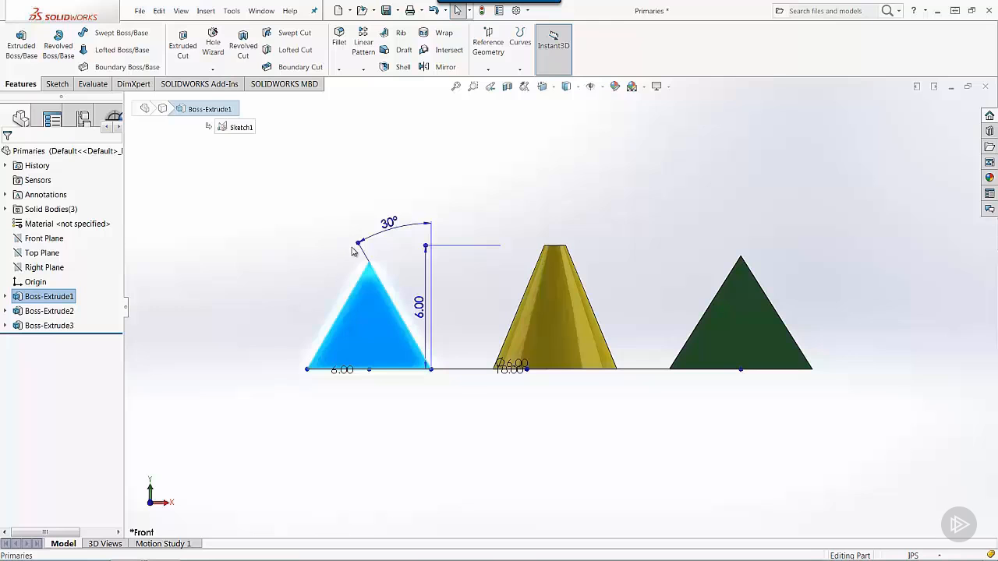
mouse_move(358, 246)
mouse_down()
mouse_move(382, 240)
mouse_move(345, 248)
mouse_move(382, 223)
mouse_move(354, 234)
mouse_up()
click(269, 281)
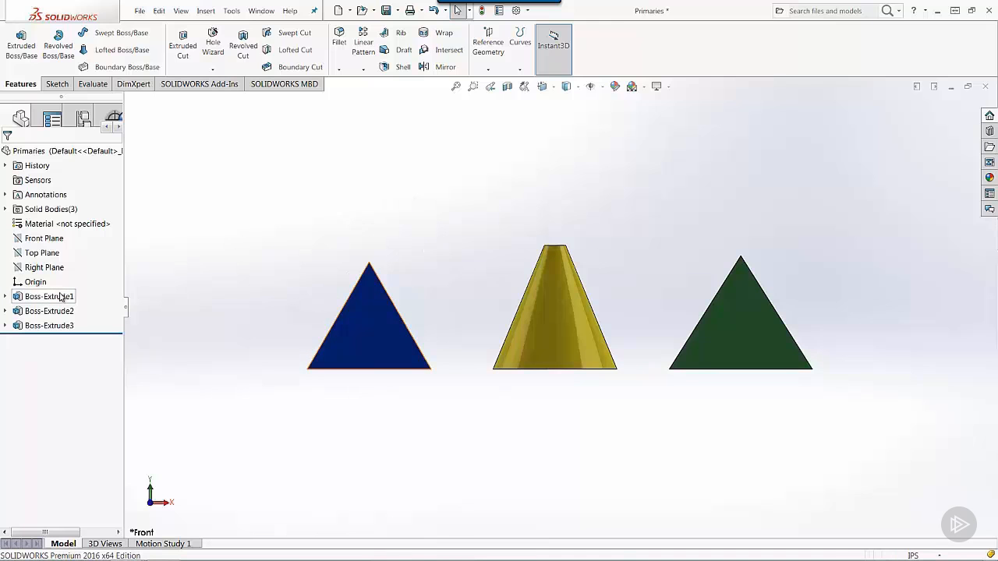
middle_drag(520, 182, 494, 373)
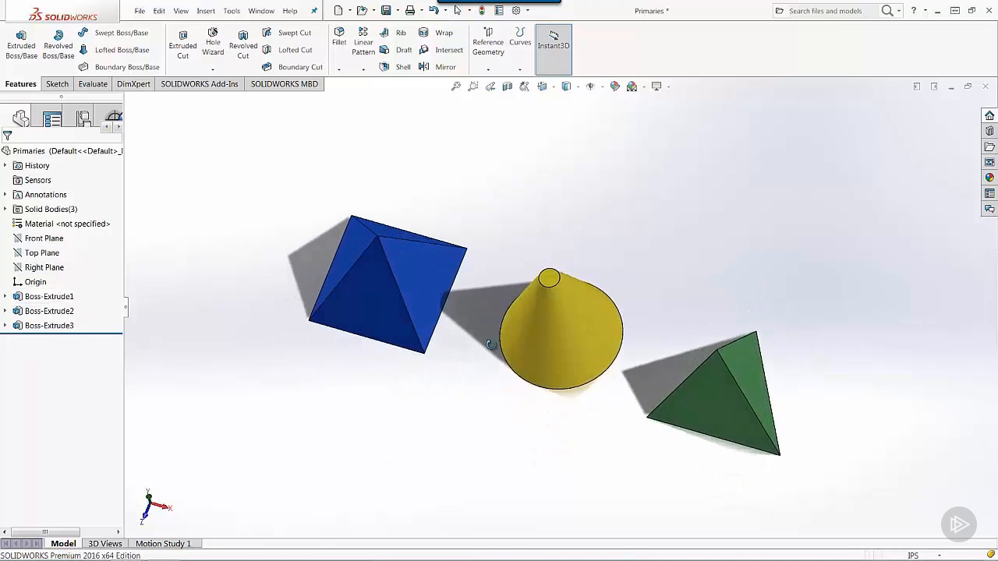